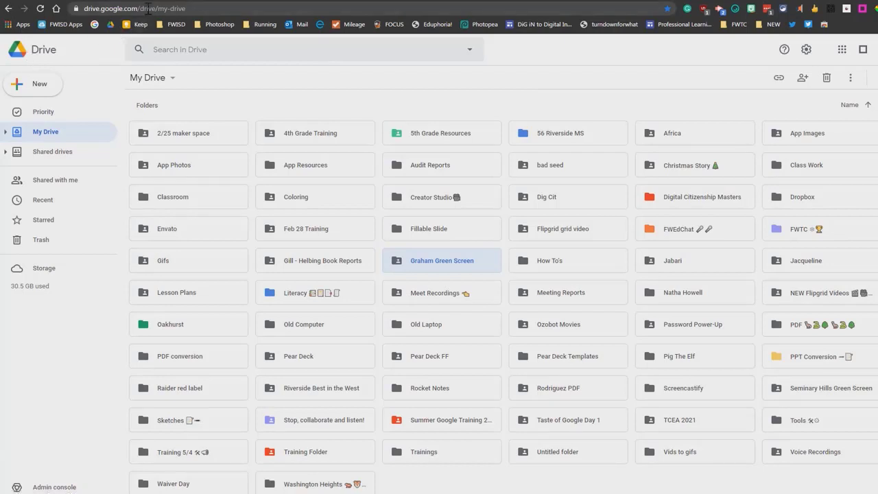
Create a new blank Google Slides presentation from Drive
click(28, 85)
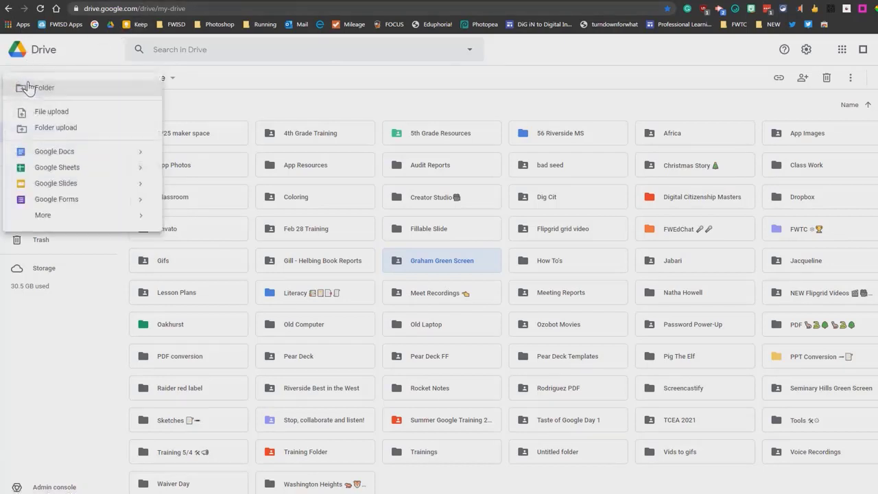
click(43, 185)
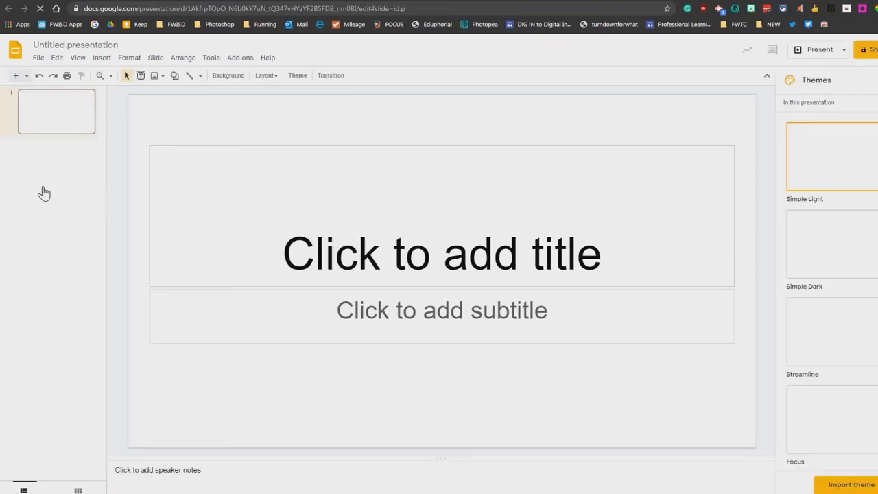
Delete the title and subtitle placeholders from the first slide and close the theme choices
click(421, 147)
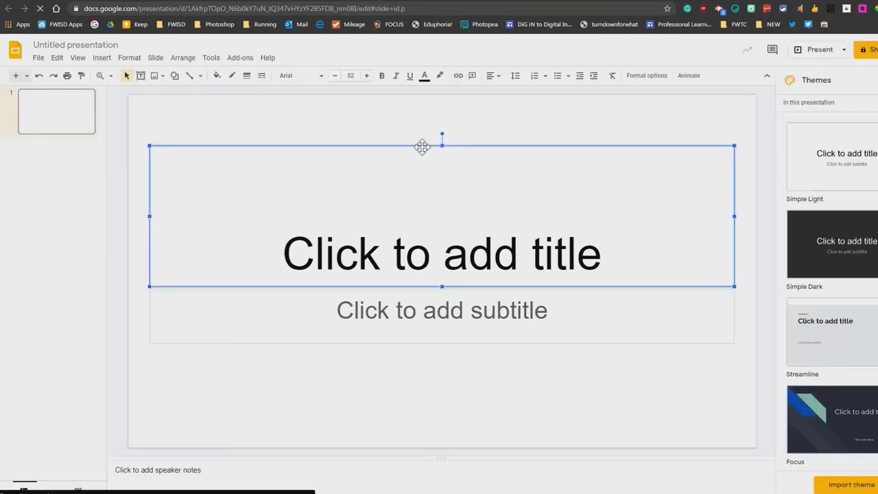
key(Delete)
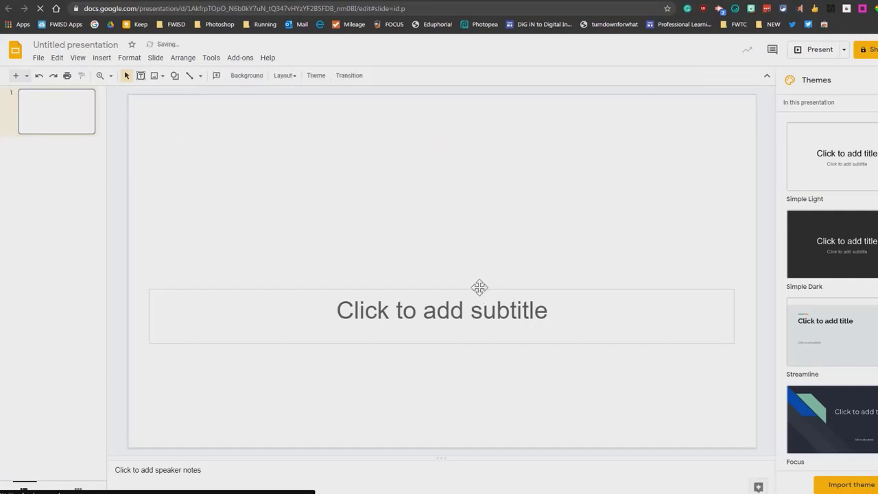
click(478, 288)
key(Delete)
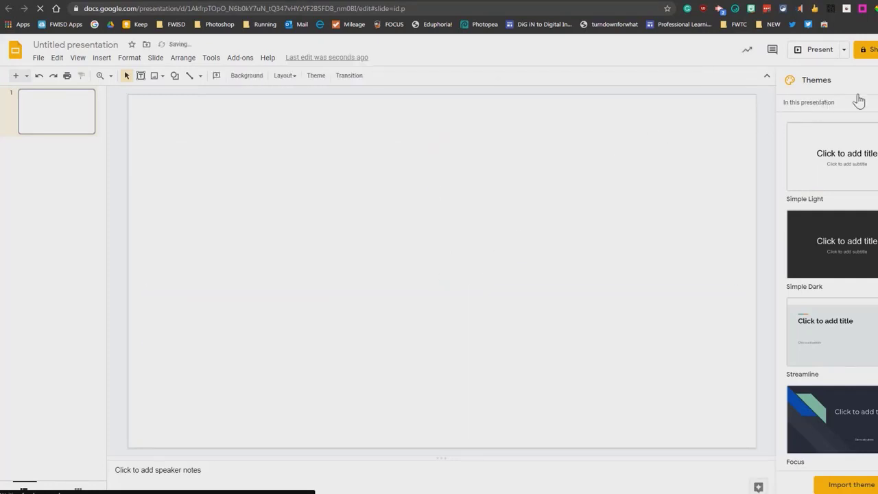
click(877, 80)
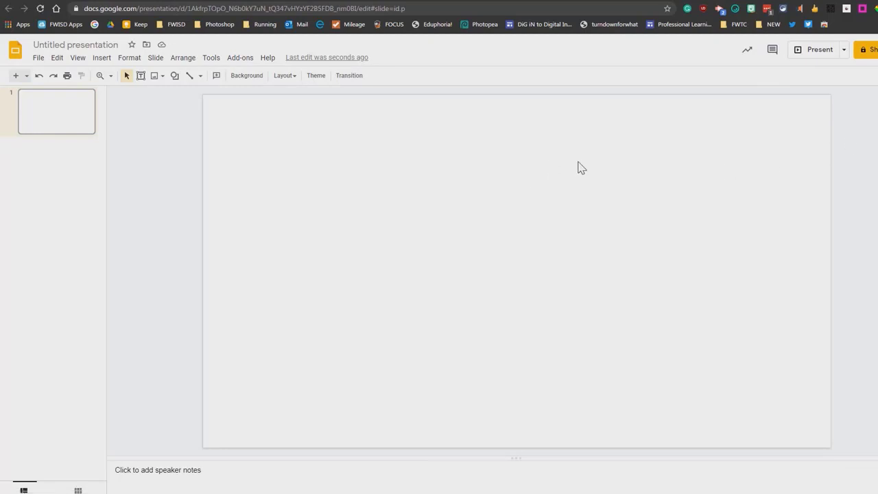
Change the presentation's page size to Standard 4:3
click(38, 59)
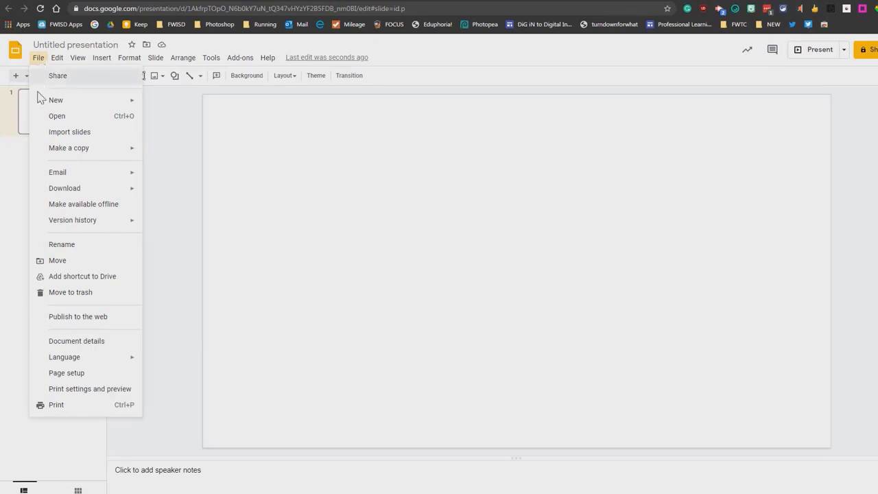
click(81, 376)
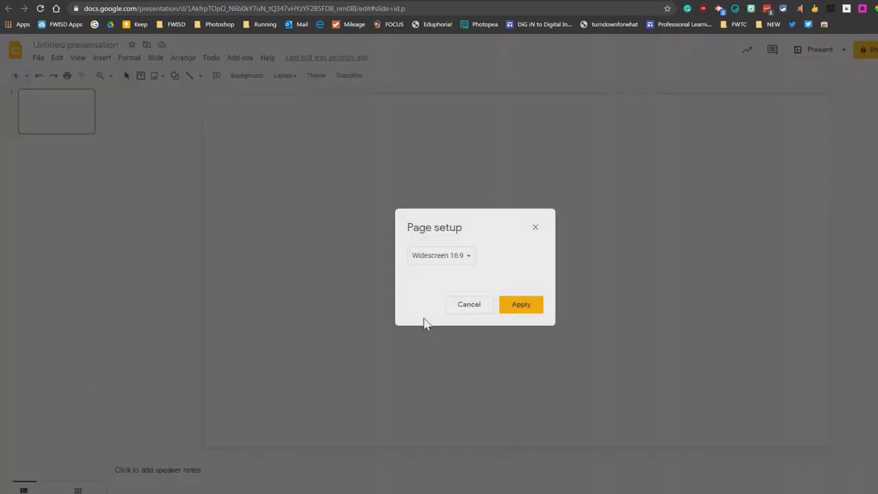
click(465, 259)
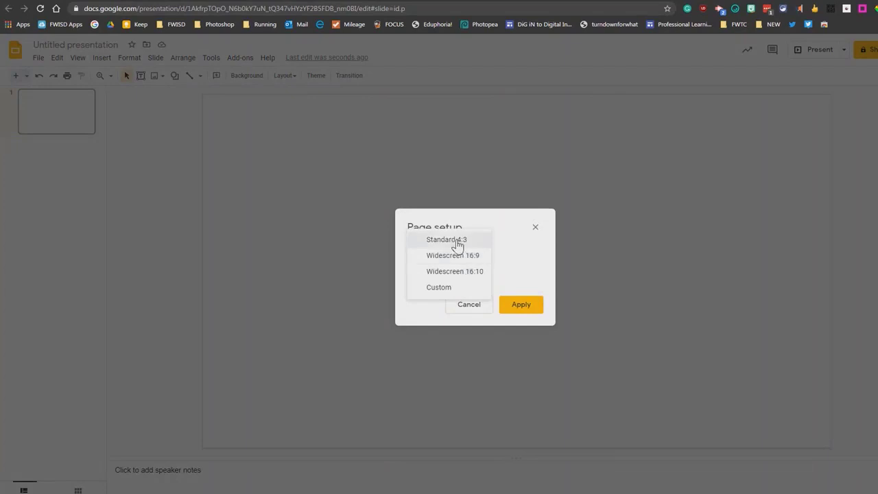
click(465, 241)
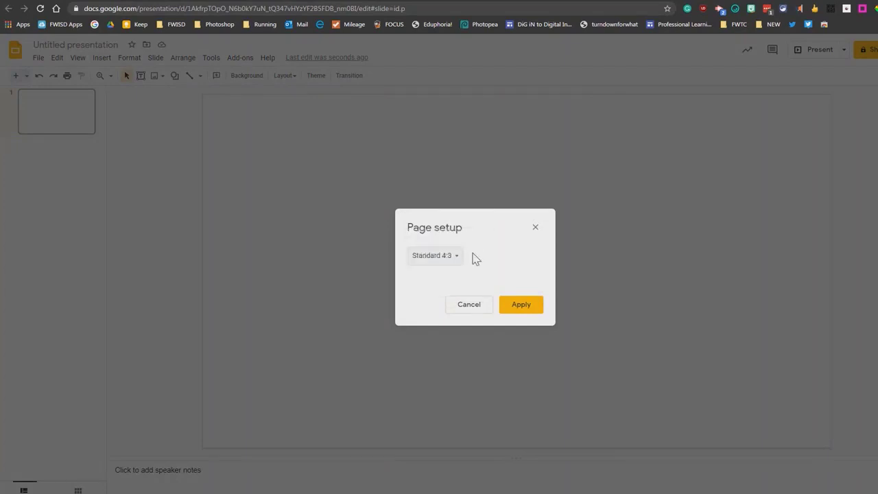
click(523, 309)
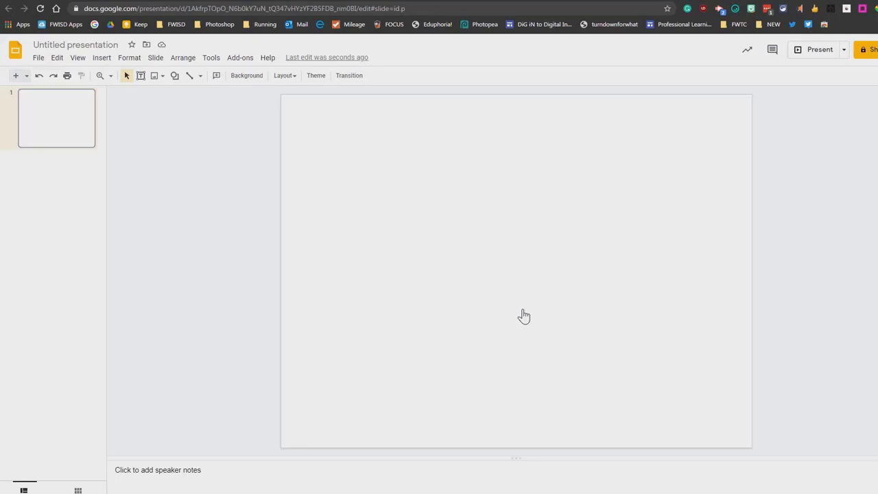
Search the web for an image to insert, using the query "ice cube png"
click(100, 58)
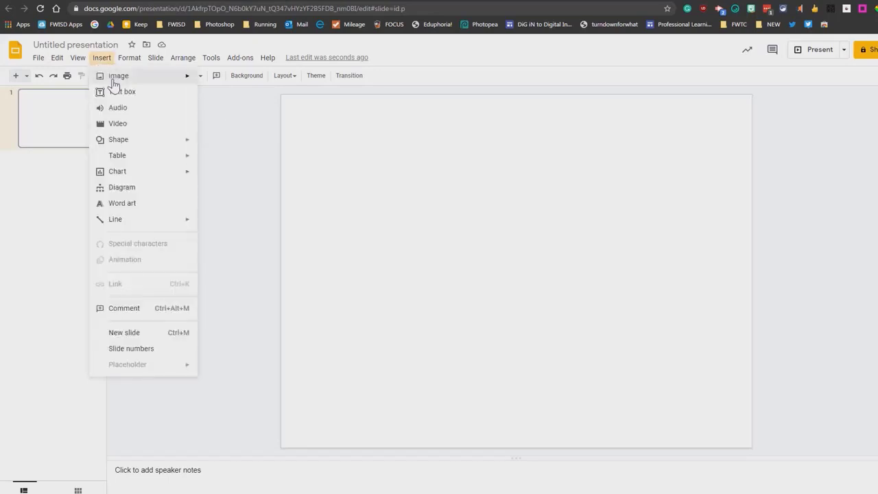
mouse_move(140, 79)
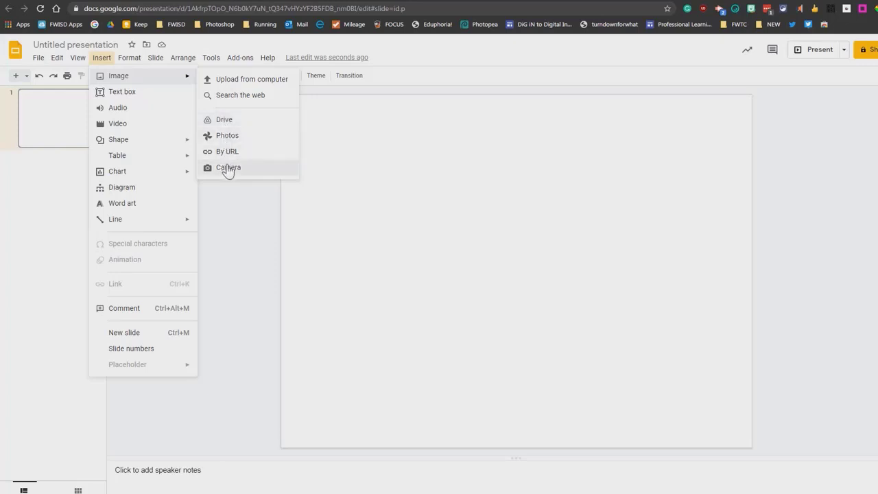
click(240, 96)
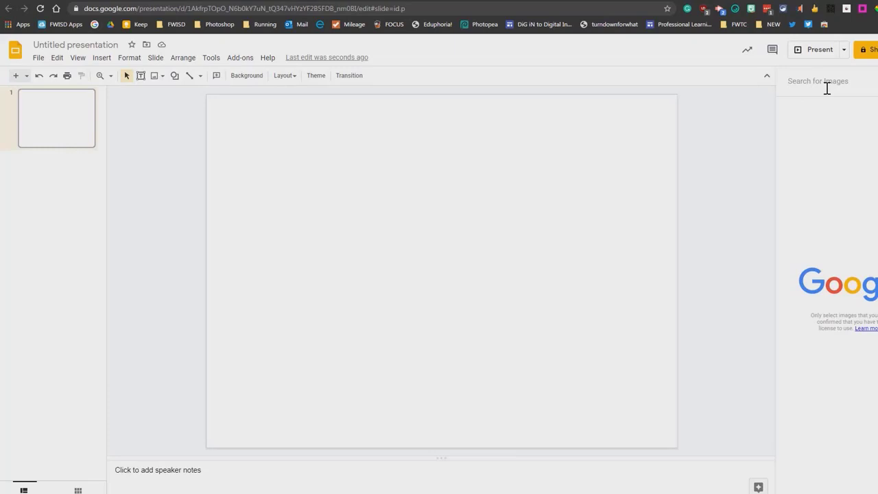
text(ice cub)
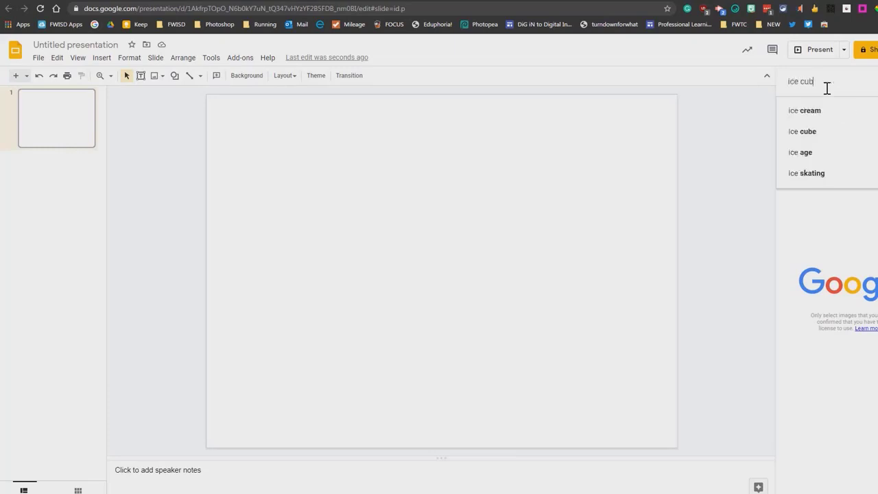
text(e png)
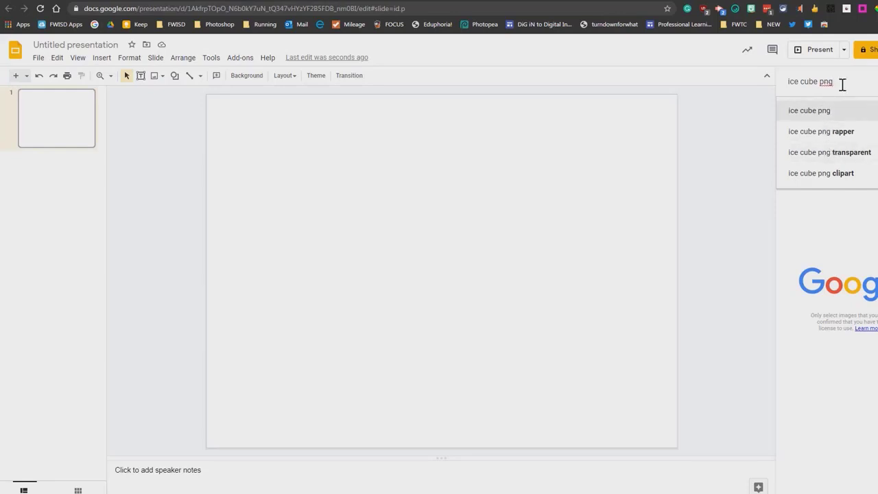
key(Return)
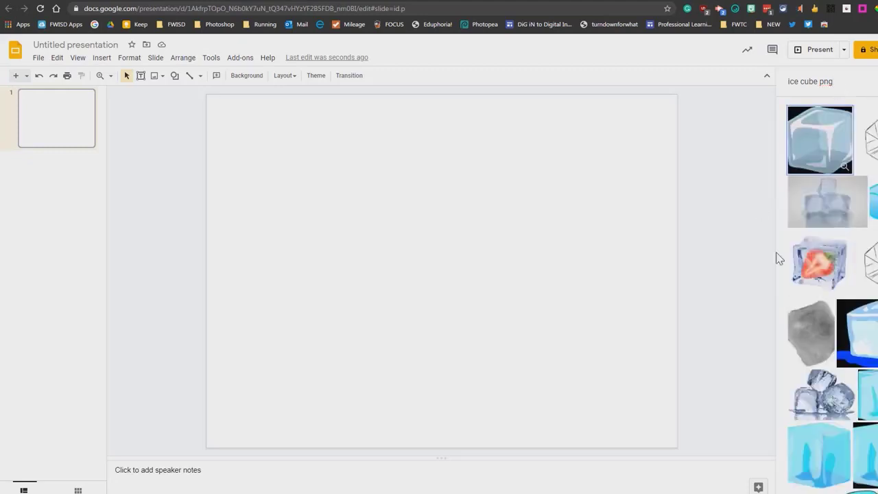
Insert the first blue cartoon ice cube from the image results onto the slide
scroll(857, 247, down, 3)
scroll(857, 246, down, 3)
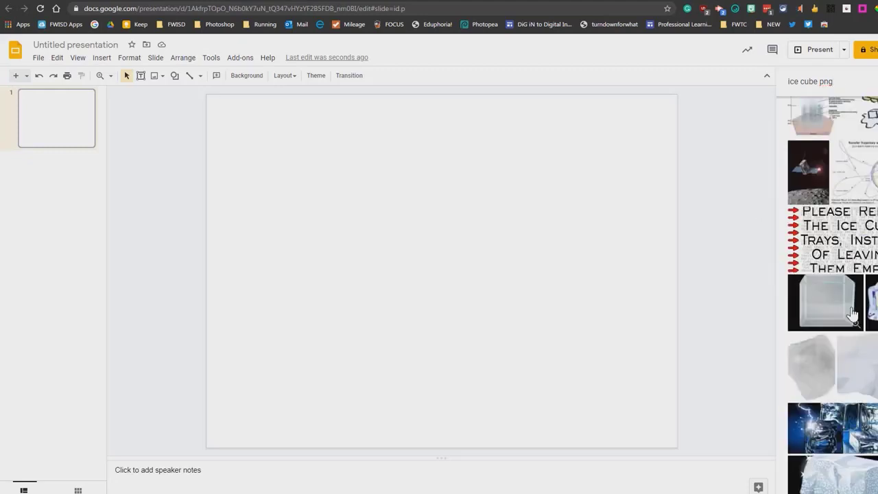
scroll(851, 288, up, 5)
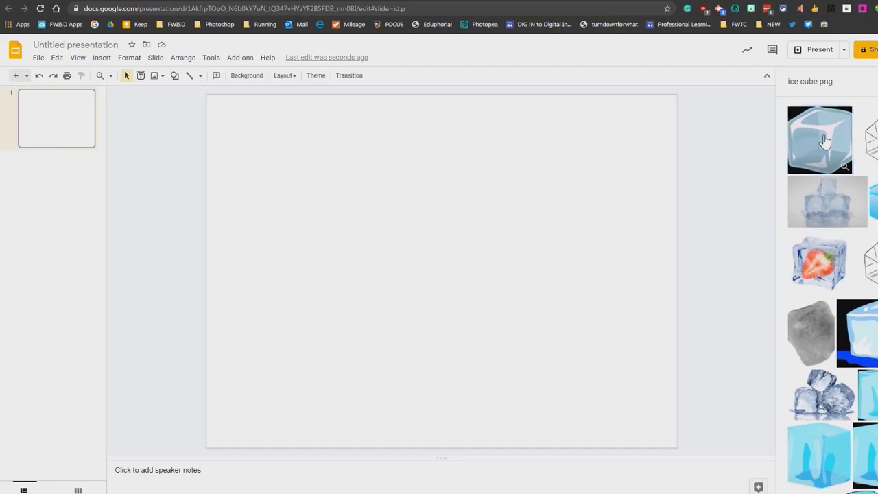
click(825, 141)
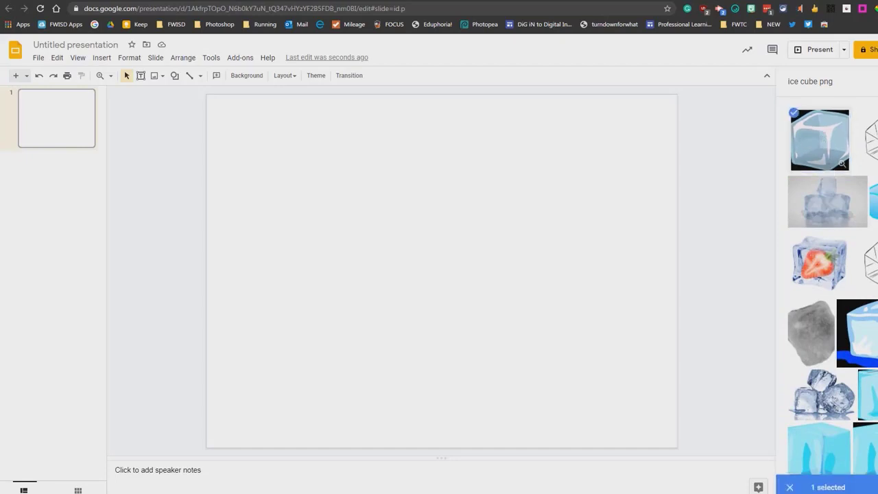
drag(821, 140, 504, 265)
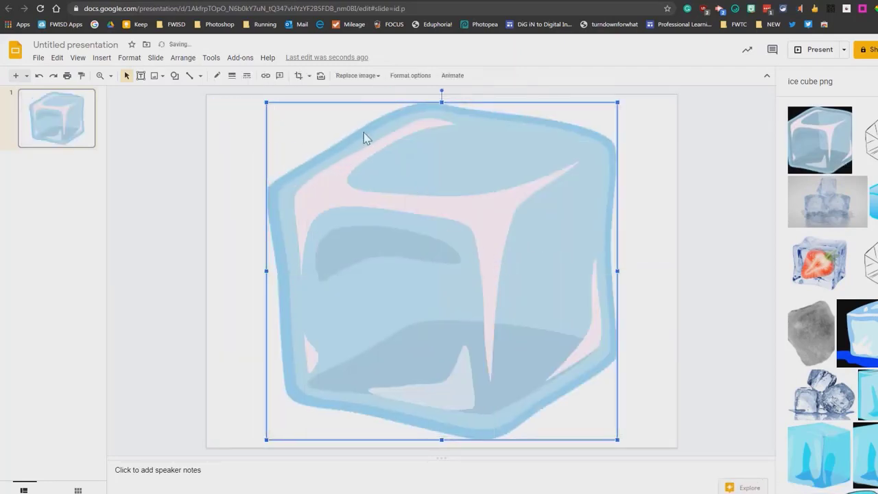
Scale the ice cube image down slightly, centre it on the slide, and close the image search
drag(363, 196, 341, 210)
drag(616, 447, 554, 386)
drag(477, 304, 518, 335)
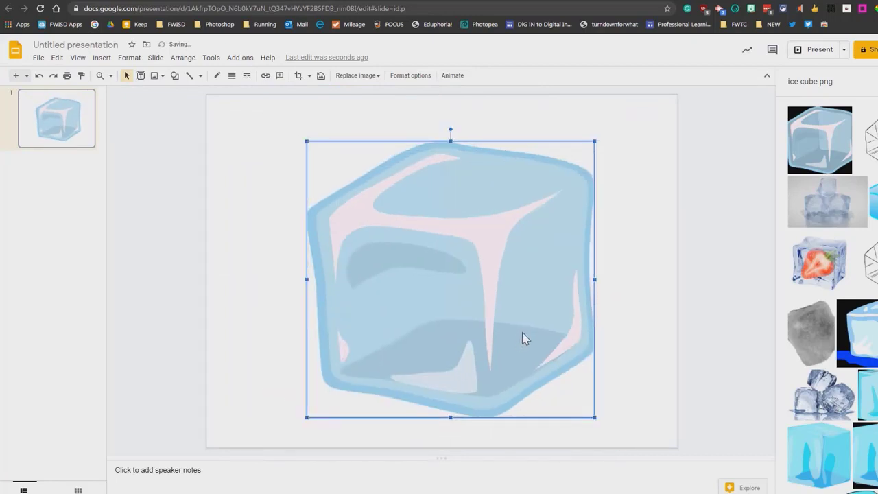
mouse_move(455, 261)
mouse_down()
mouse_move(456, 251)
mouse_move(447, 257)
mouse_up()
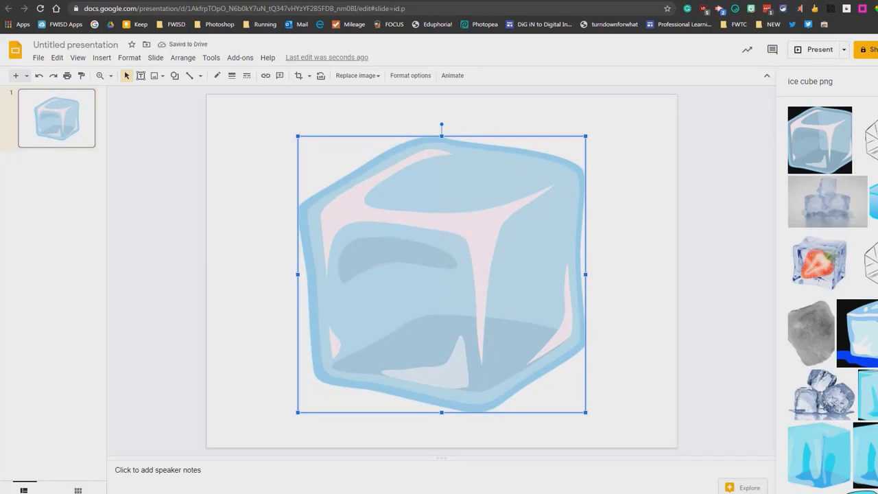
click(877, 81)
mouse_move(540, 292)
mouse_down()
mouse_move(530, 286)
mouse_move(539, 289)
mouse_up()
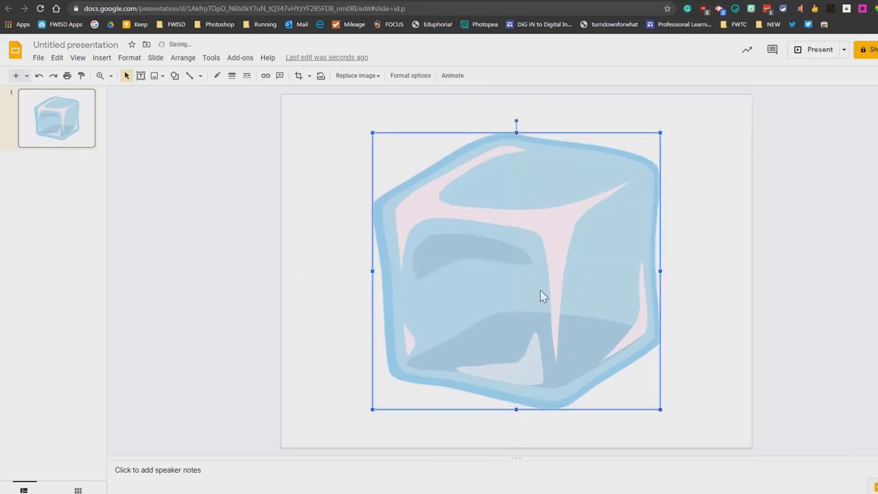
drag(662, 414, 678, 426)
drag(639, 375, 626, 366)
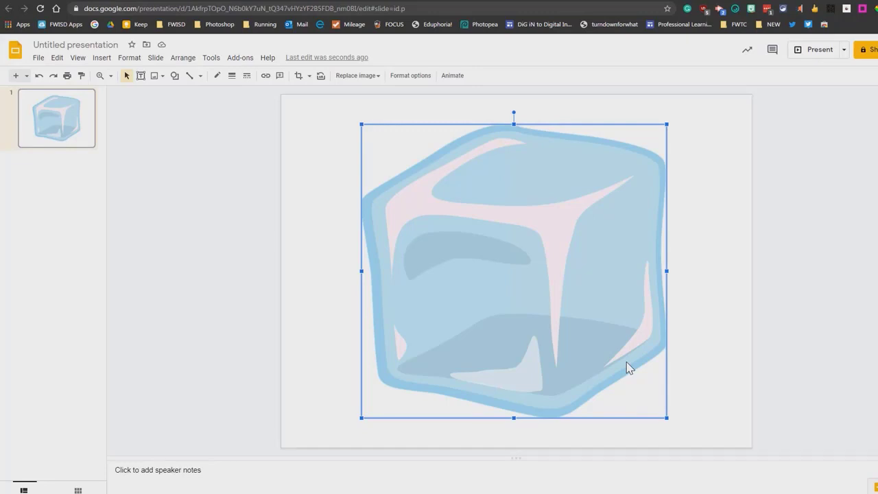
Duplicate the ice cube slide and select the copy as slide 2
click(73, 131)
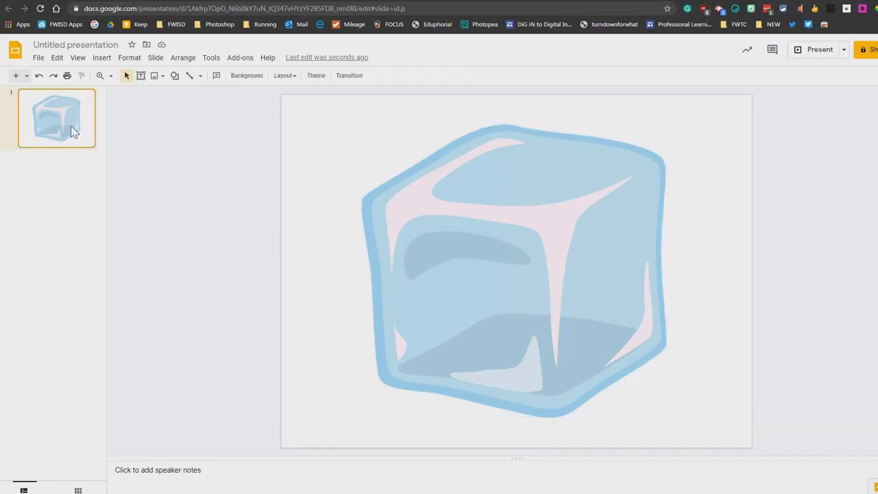
right_click(73, 130)
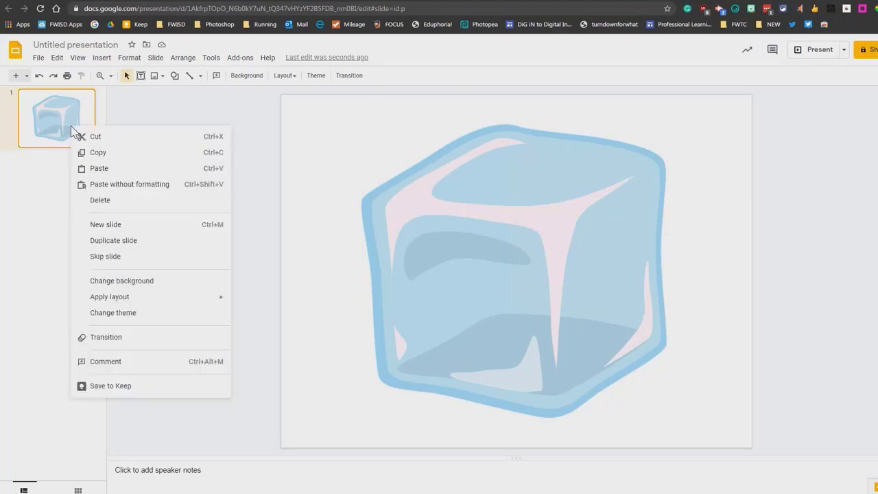
click(103, 242)
click(54, 182)
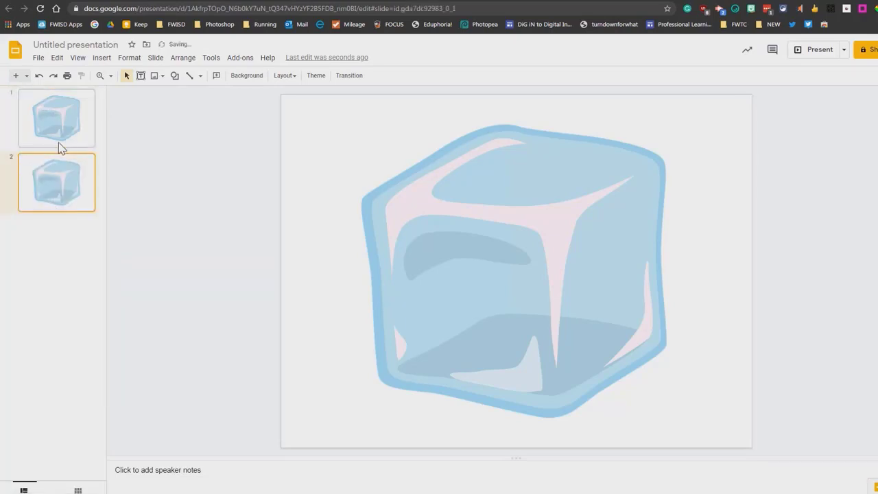
click(60, 131)
click(54, 198)
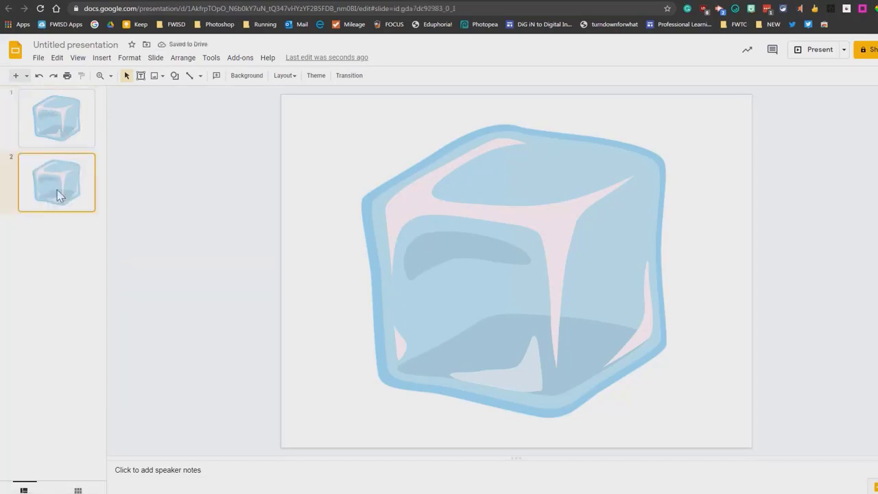
Squash the ice cube on slide 2 slightly by lowering its top edge, and compare it with slide 1
click(555, 204)
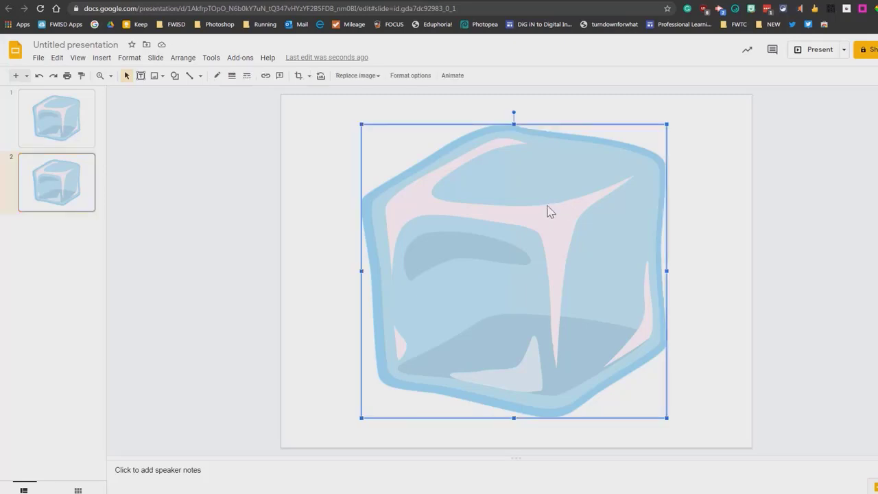
drag(513, 125, 513, 150)
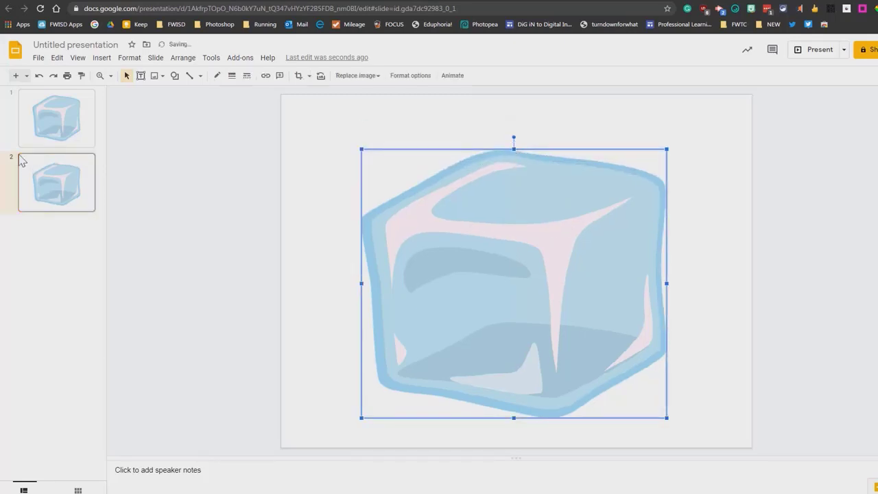
click(57, 125)
click(49, 166)
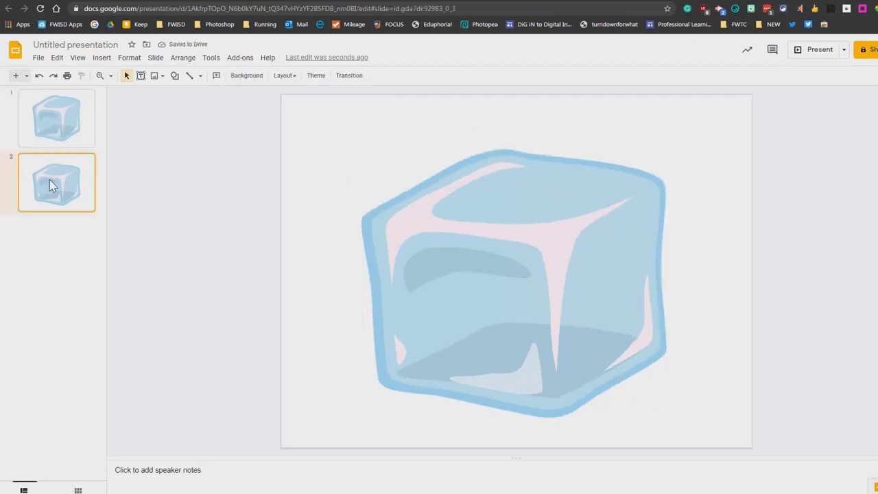
click(47, 125)
click(53, 174)
Duplicate slide 2 with the shortened ice cube and select the new slide 3
right_click(69, 188)
click(112, 302)
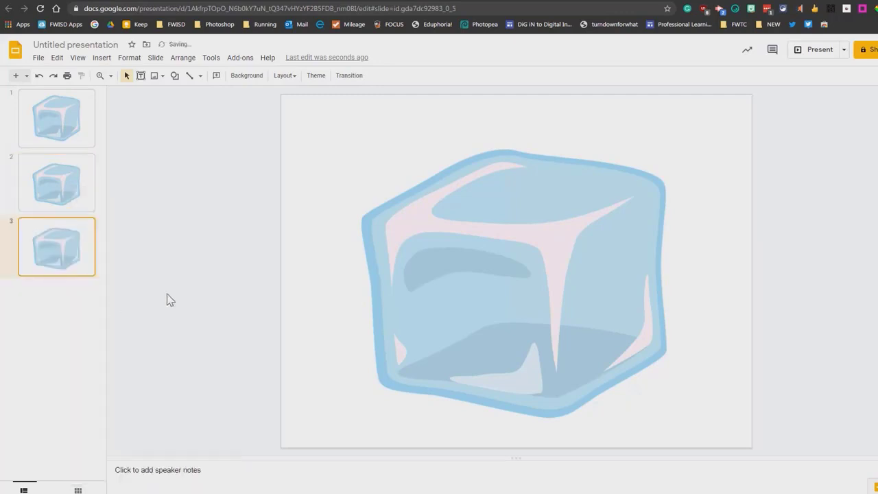
click(521, 274)
click(75, 194)
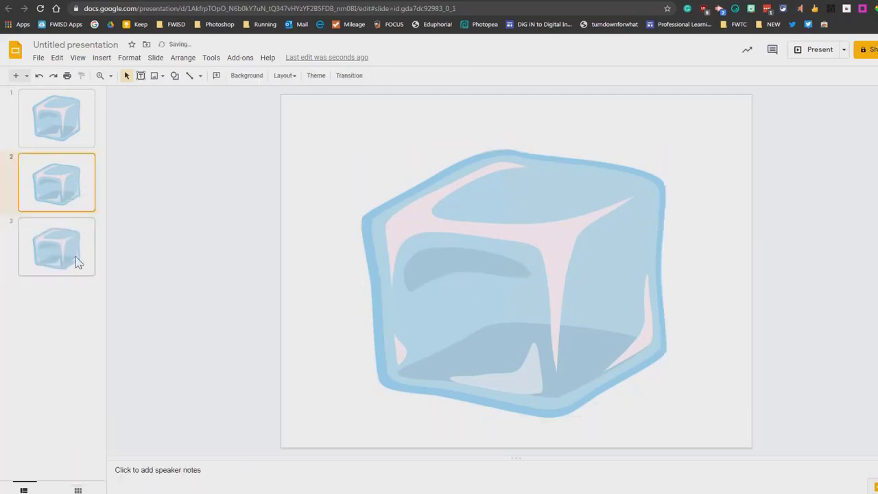
click(76, 251)
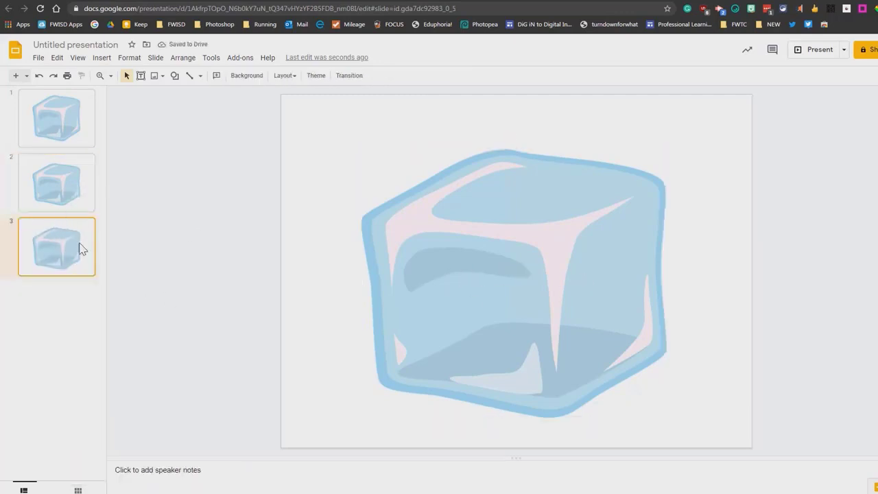
Squash the ice cube on slide 3 further by lowering its top edge, and compare it with slides 1 and 2
click(534, 202)
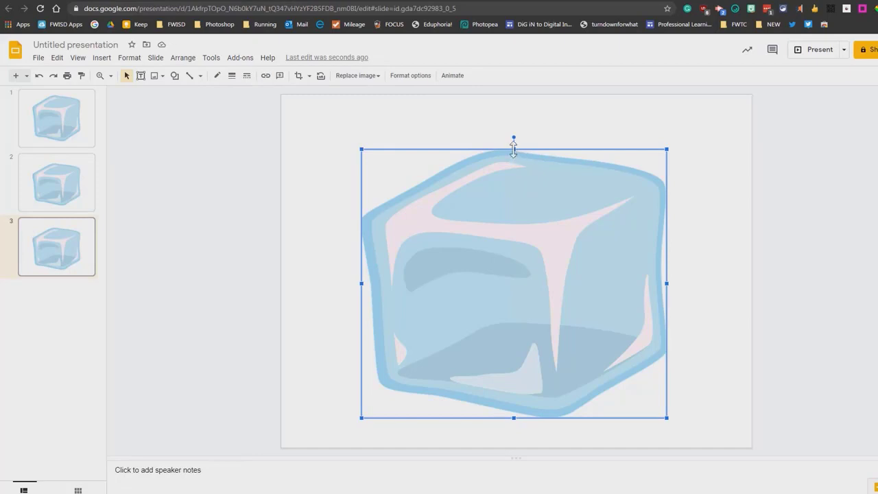
drag(513, 148, 514, 182)
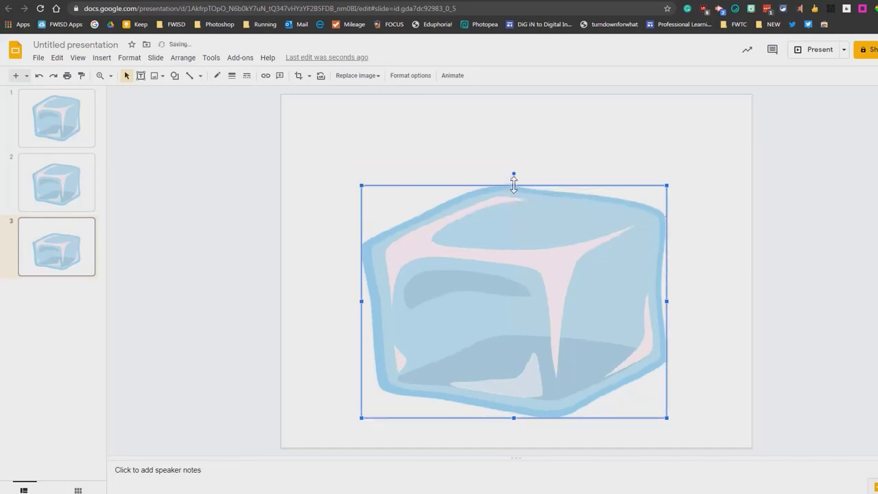
click(77, 191)
click(61, 140)
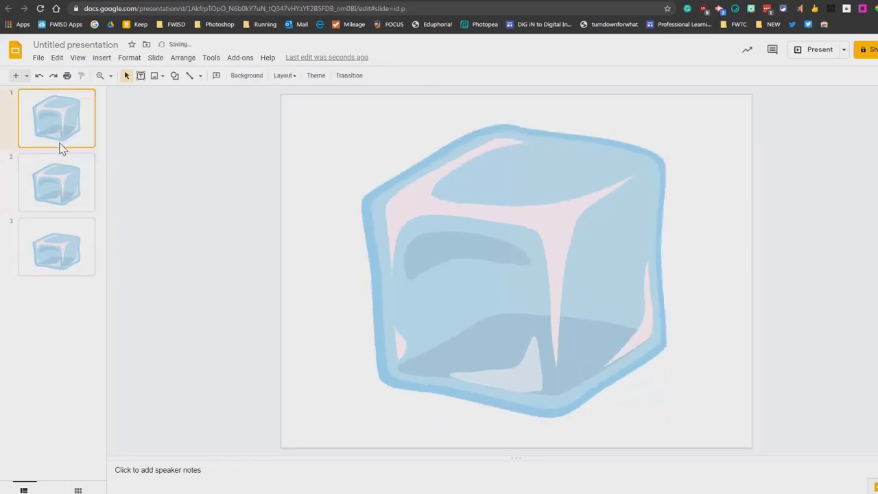
click(65, 192)
click(61, 260)
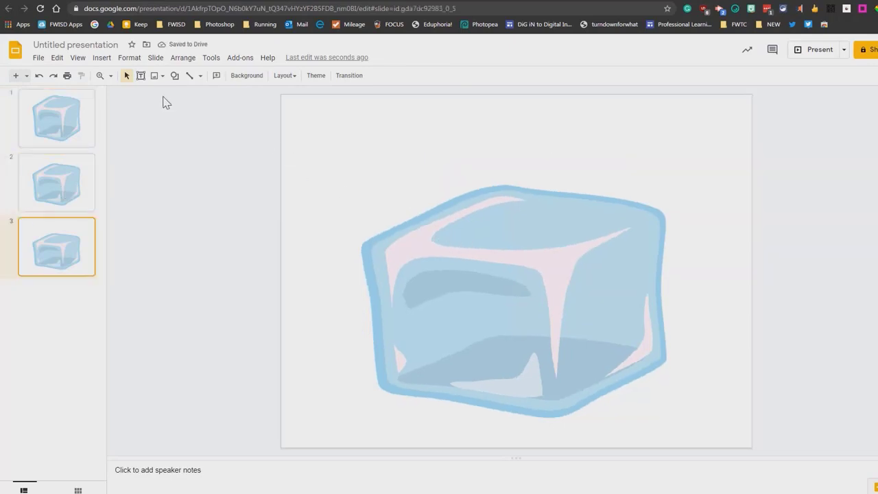
Draw a wide, flat oval across the base of the ice cube on slide 3 as a puddle
click(174, 78)
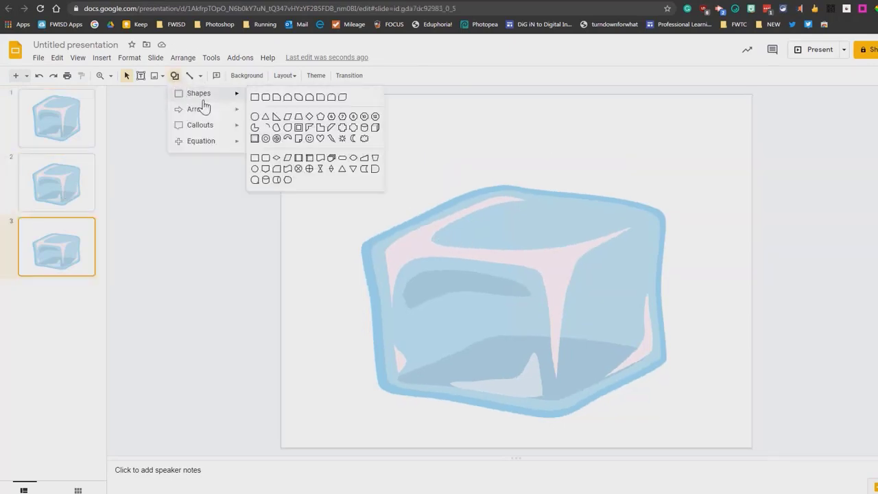
click(255, 117)
drag(382, 401, 713, 422)
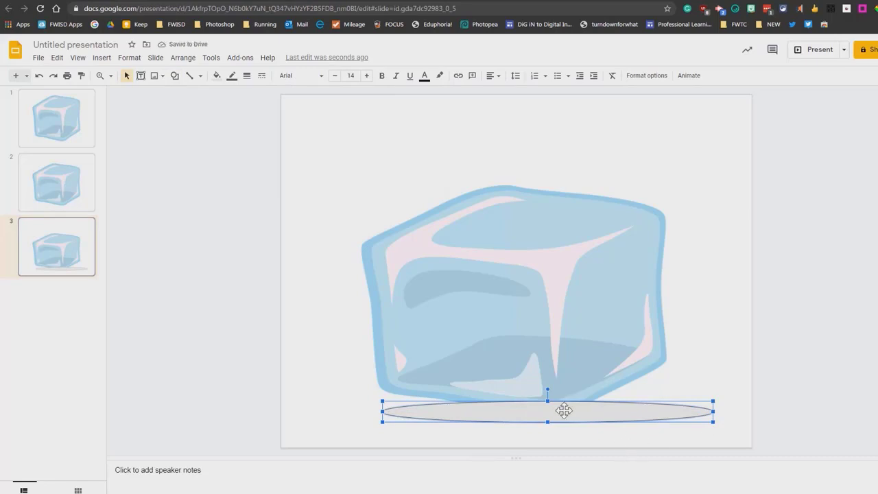
Fill the puddle oval with a very pale blue and make its border transparent
click(216, 76)
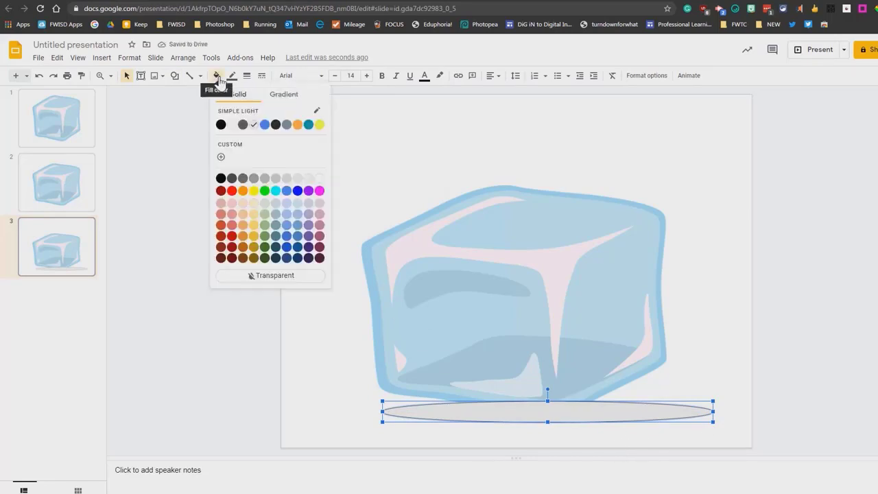
click(287, 225)
click(217, 75)
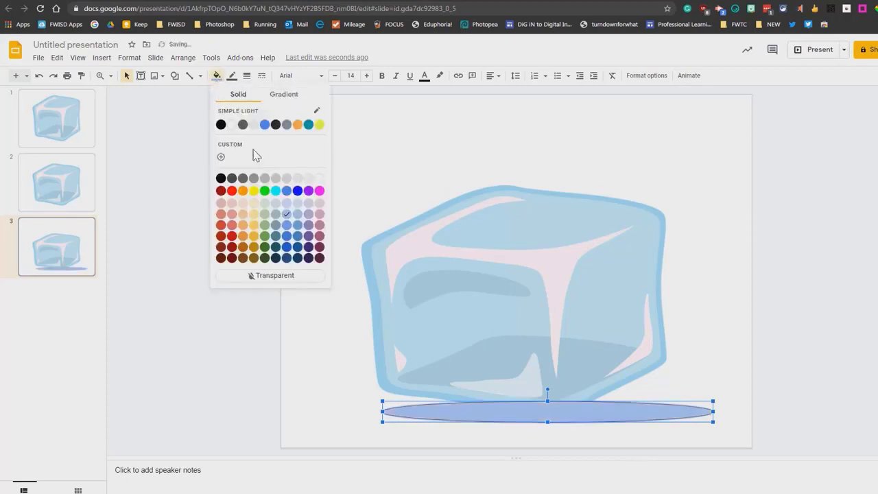
click(285, 204)
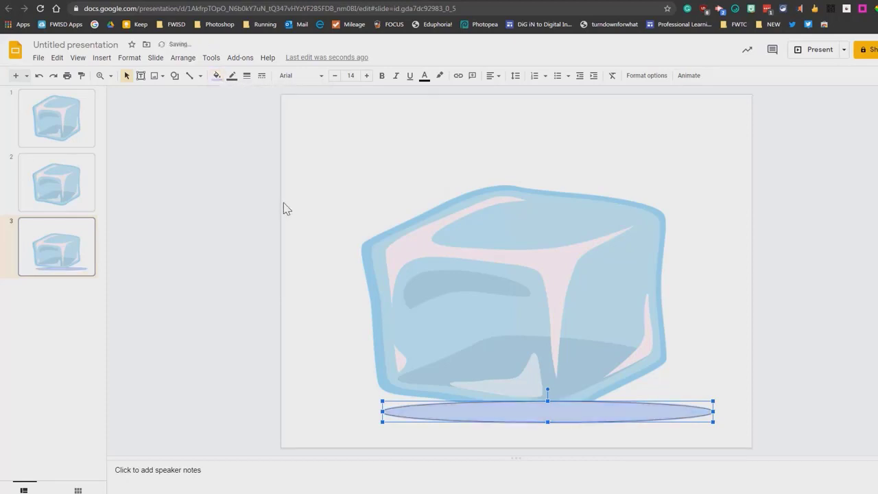
click(232, 76)
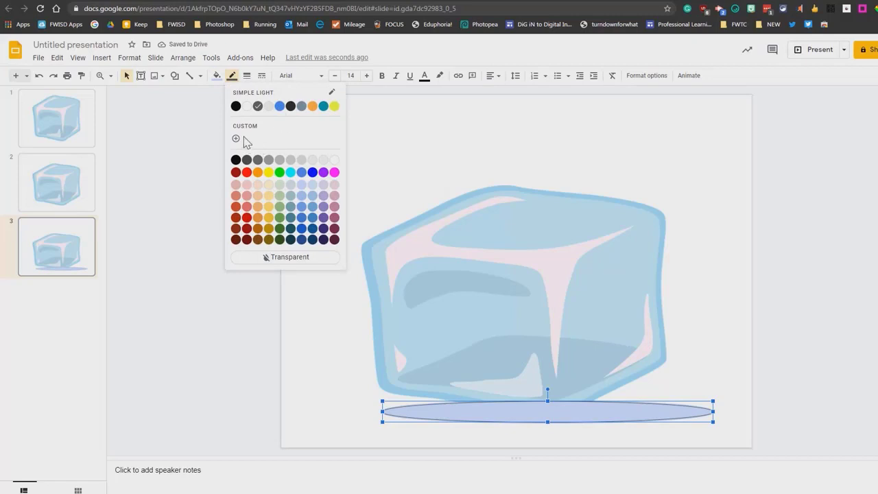
click(286, 259)
click(733, 327)
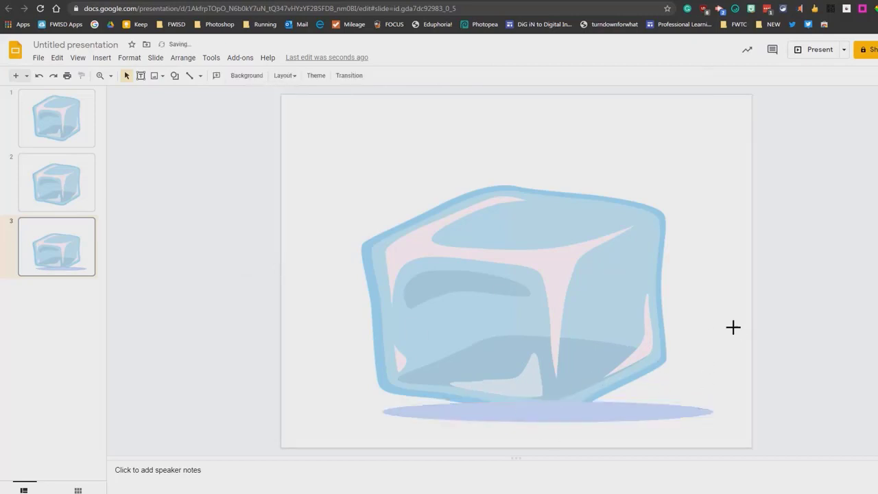
Send the puddle oval to the back behind the ice cube, and step through slides 1 to 3 to preview the motion
click(557, 413)
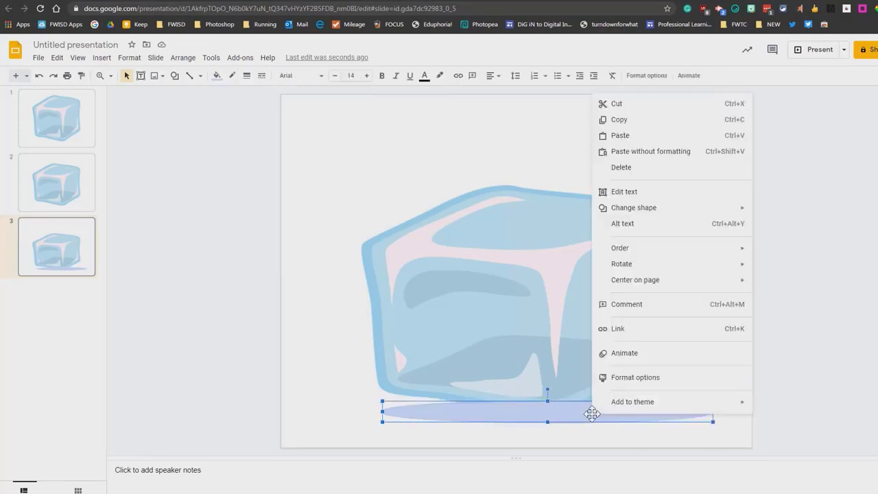
mouse_move(613, 249)
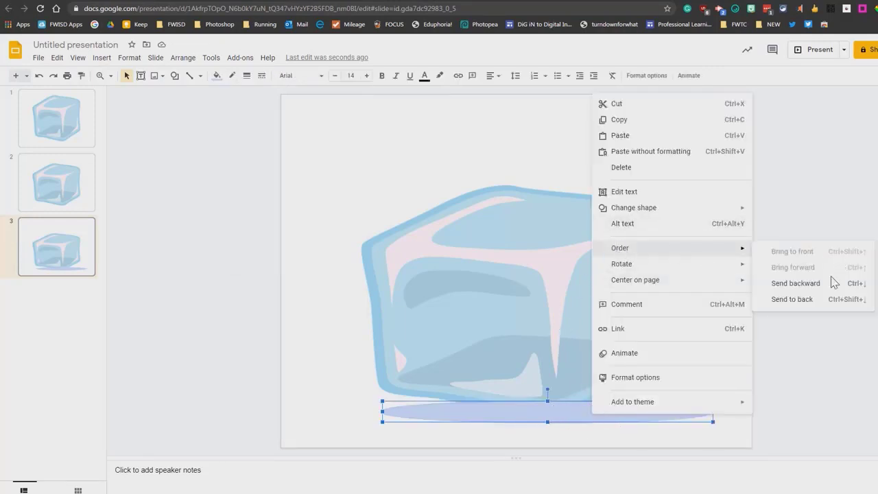
click(796, 299)
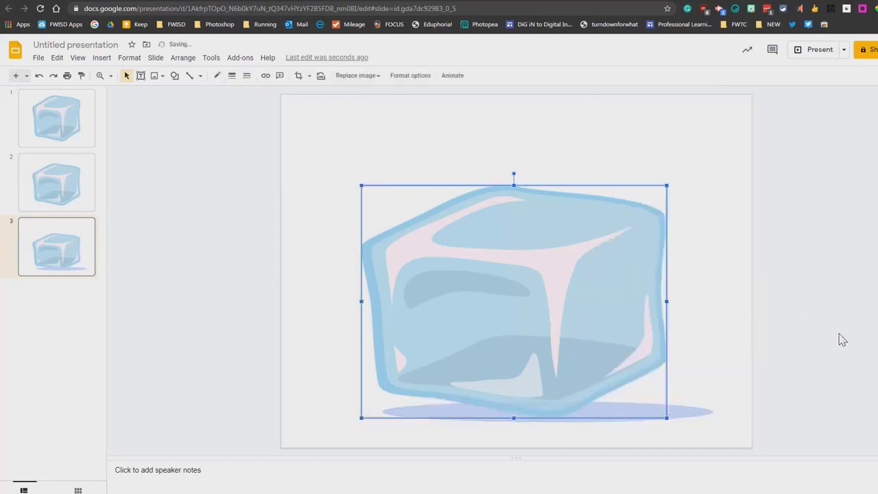
click(843, 336)
click(59, 132)
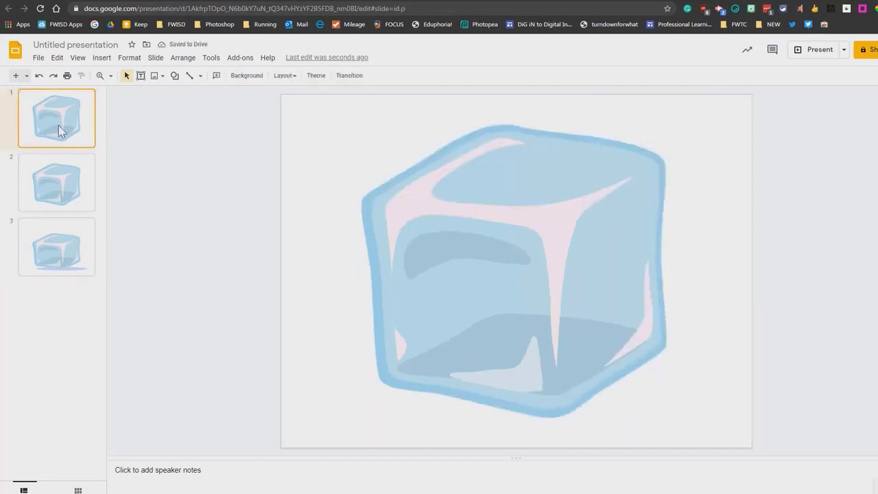
key(Down)
key(Down)
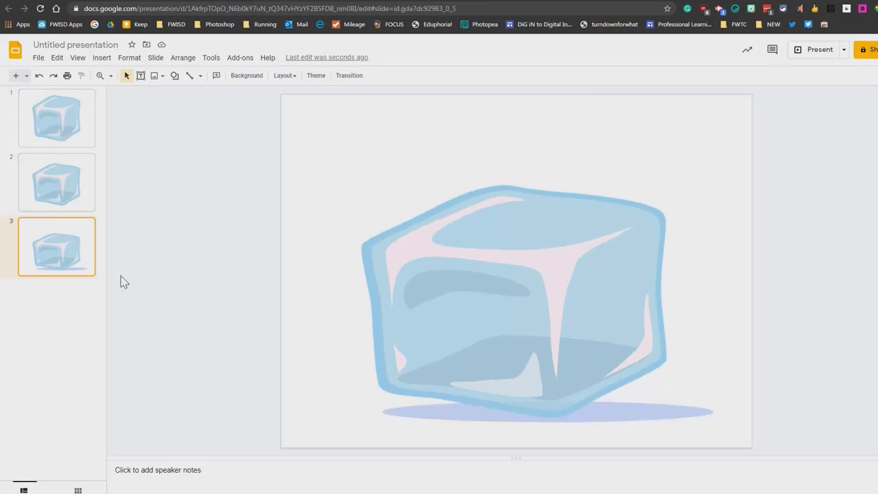
Duplicate slide 3 and squash the ice cube on the new slide 4 by lowering its top edge
right_click(75, 255)
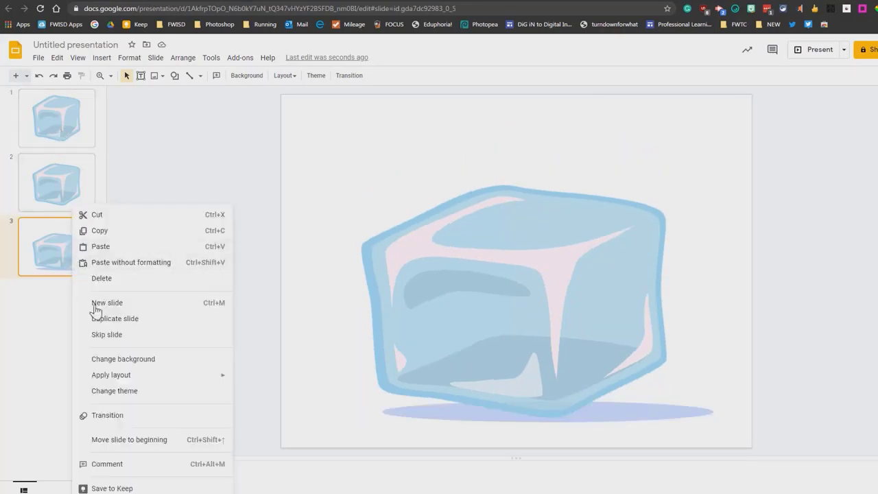
click(106, 323)
click(517, 256)
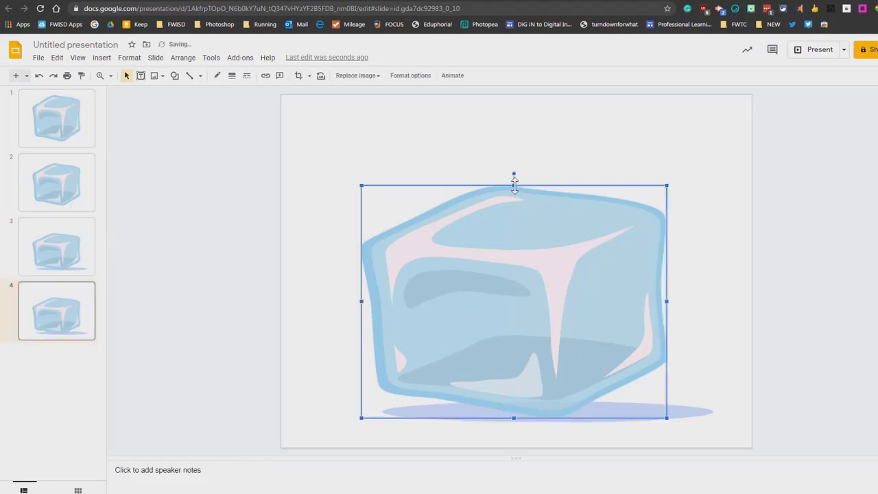
drag(514, 184, 513, 250)
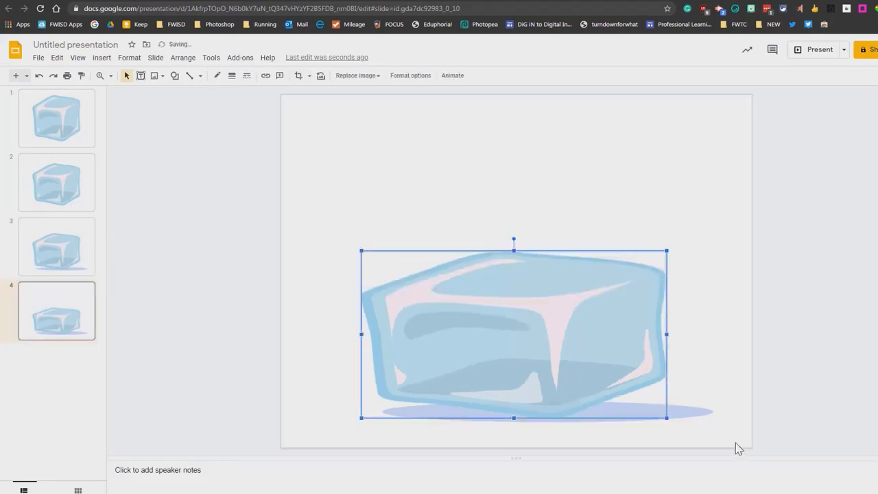
Enlarge the puddle on slide 4 by extending its left and bottom edges outward, and step through slides 1 to 4
click(694, 410)
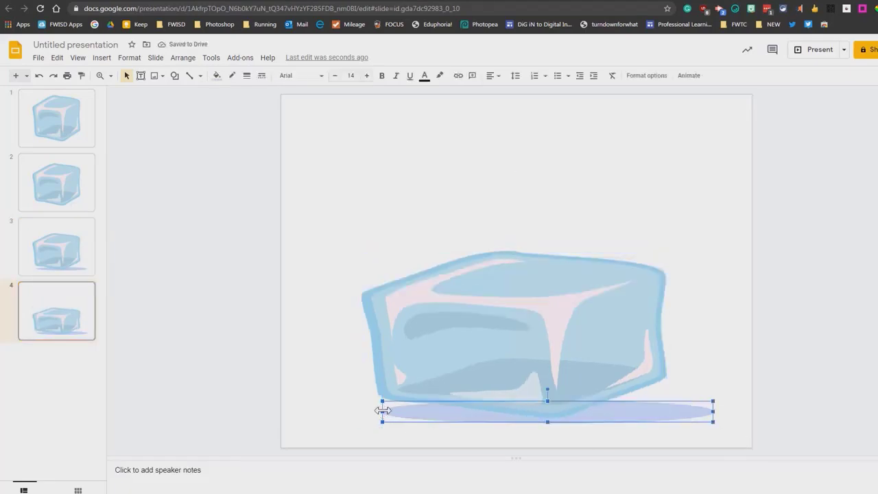
drag(382, 411, 330, 412)
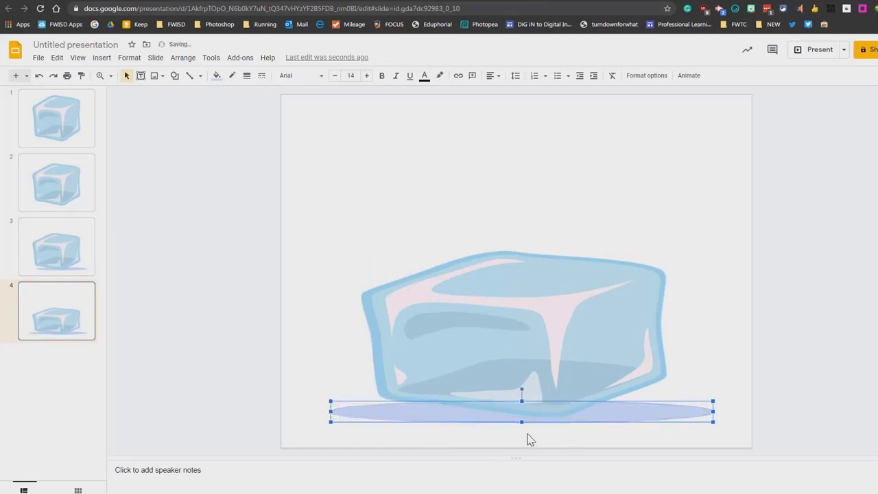
drag(521, 421, 521, 430)
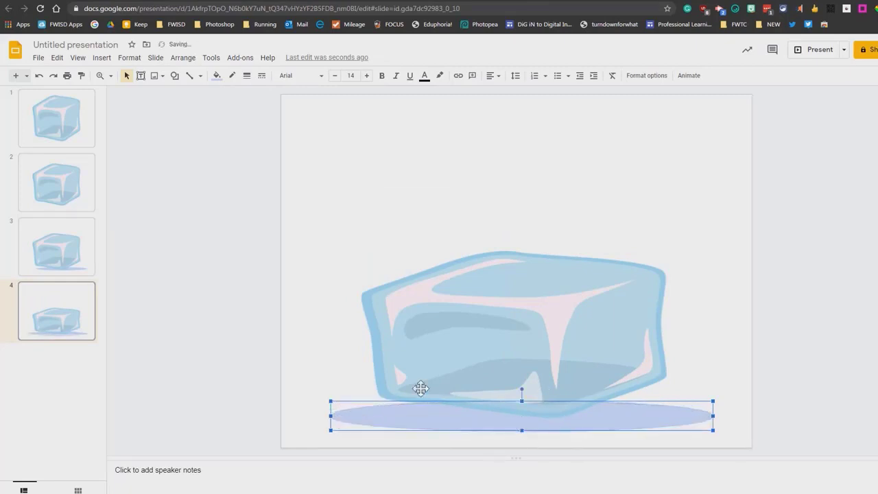
click(75, 134)
key(Down)
key(Down)
key(Down)
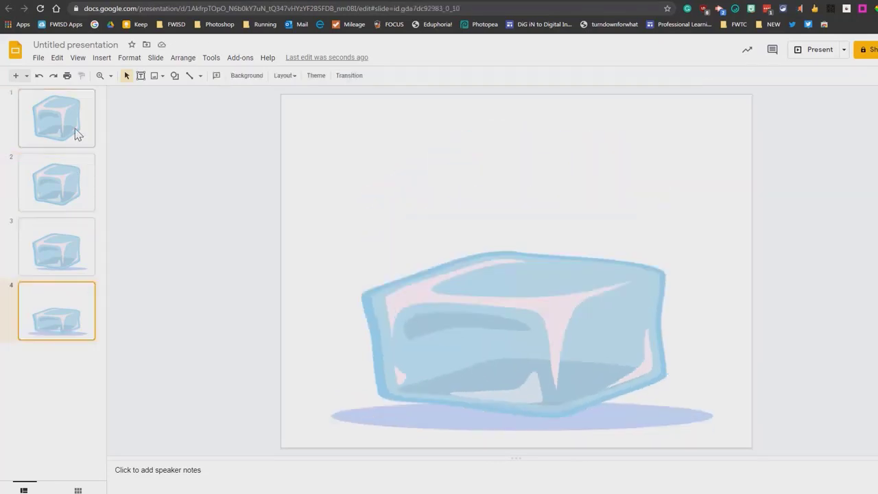
Duplicate slide 4 and flatten the ice cube on the new slide 5 by lowering its top edge
right_click(68, 326)
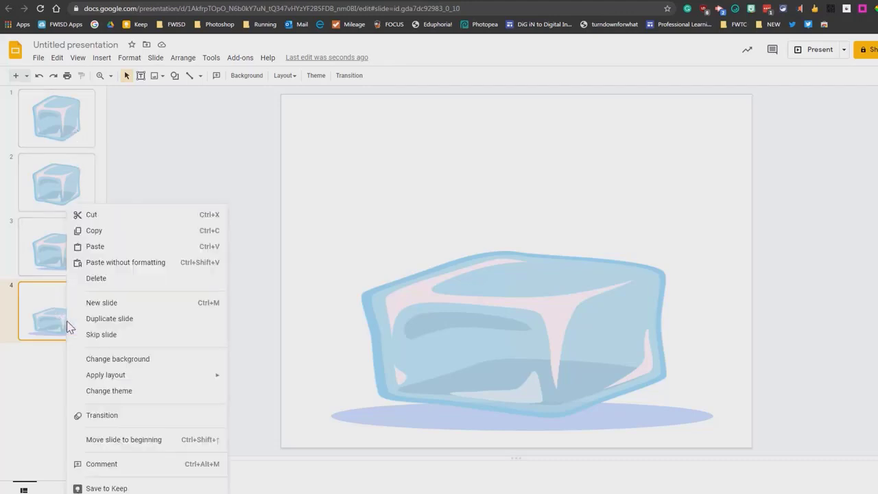
click(127, 325)
click(511, 354)
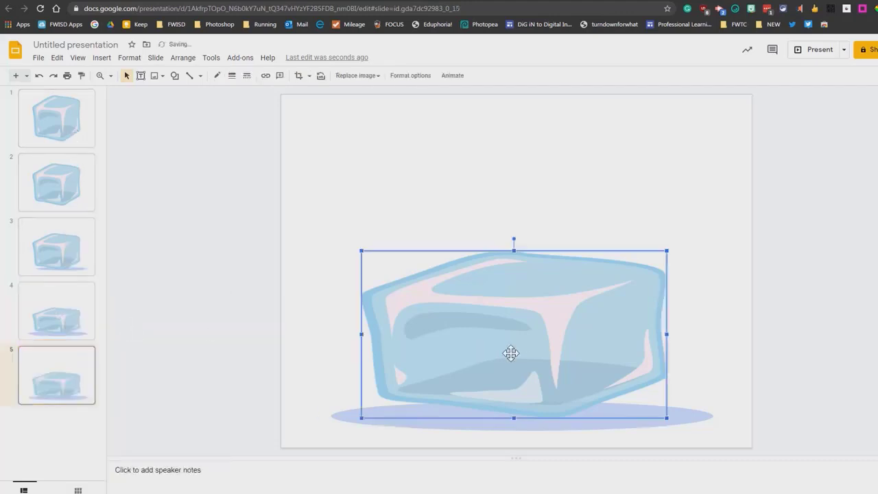
drag(514, 250, 513, 313)
Widen the puddle on slide 5 by extending its left edge almost to the slide's edge
click(343, 415)
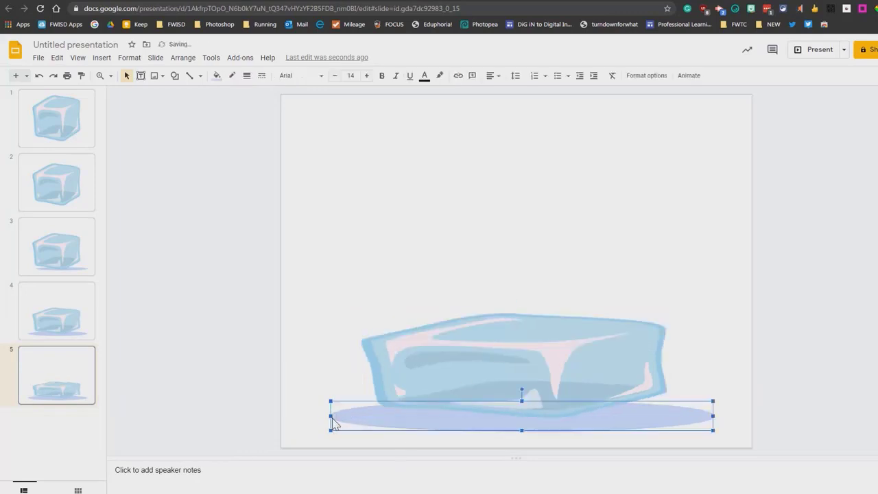
drag(332, 415, 293, 415)
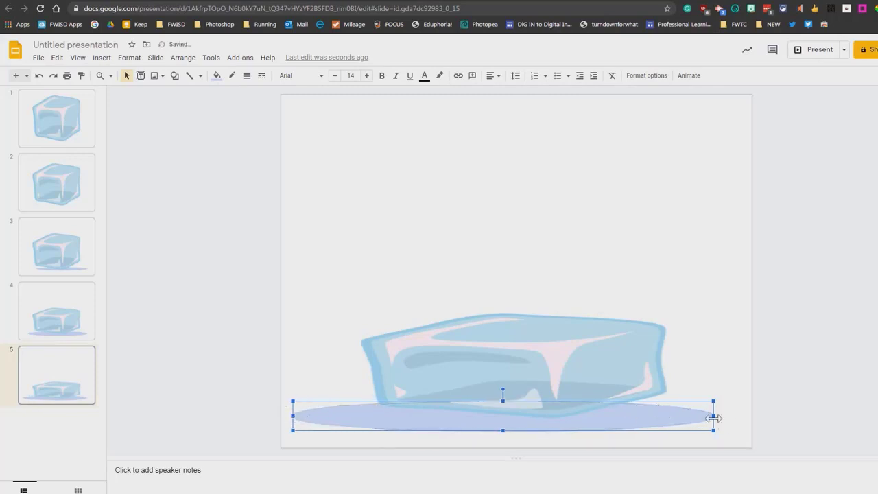